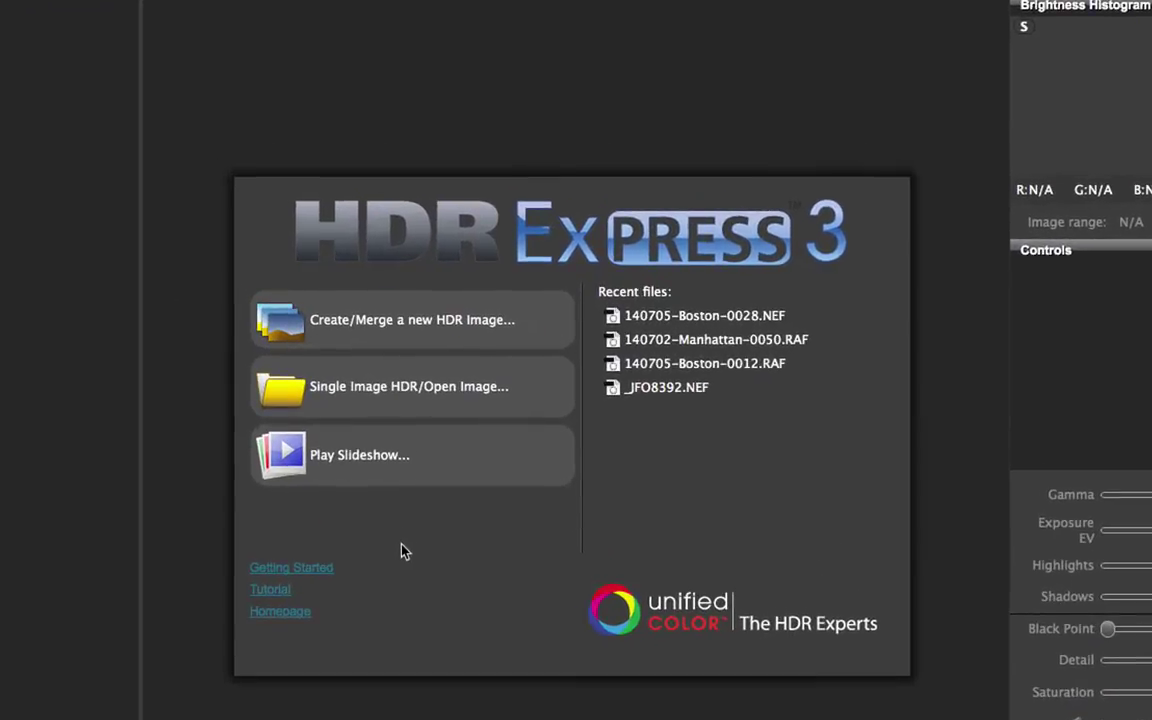
- Load the Boston RAW file 140705-Boston-0028.NEF as a single image for tone mapping
left_click(405, 404)
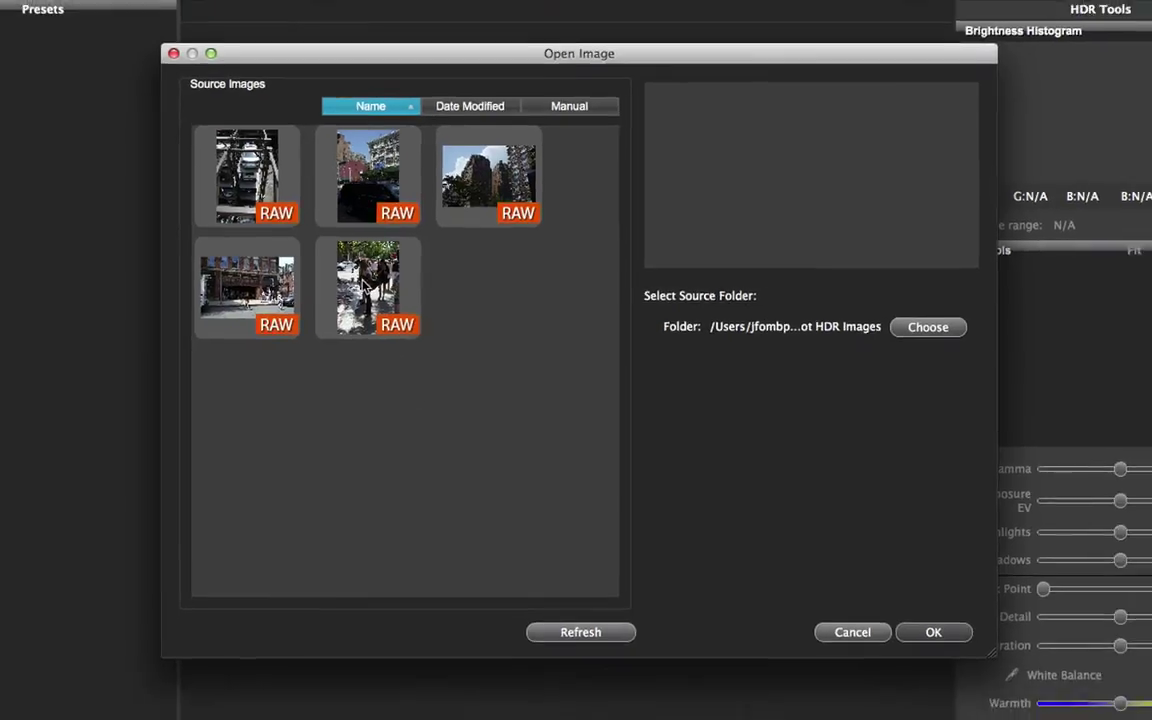
left_click(366, 285)
double_click(366, 286)
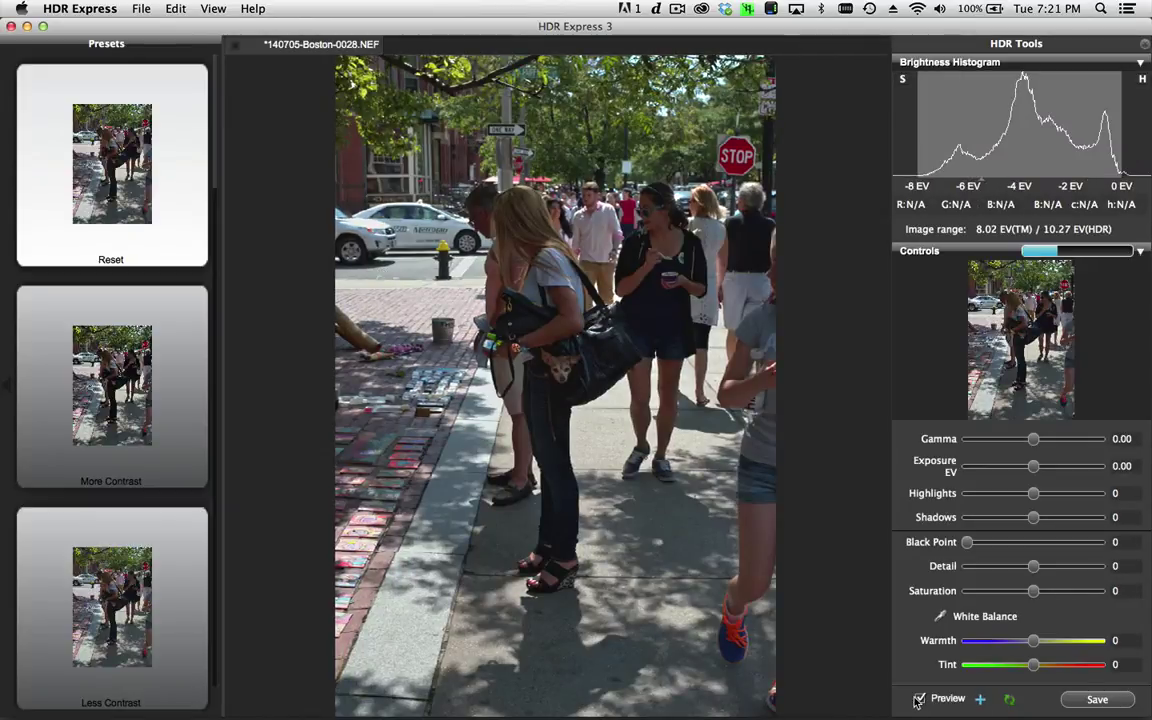
left_click(920, 699)
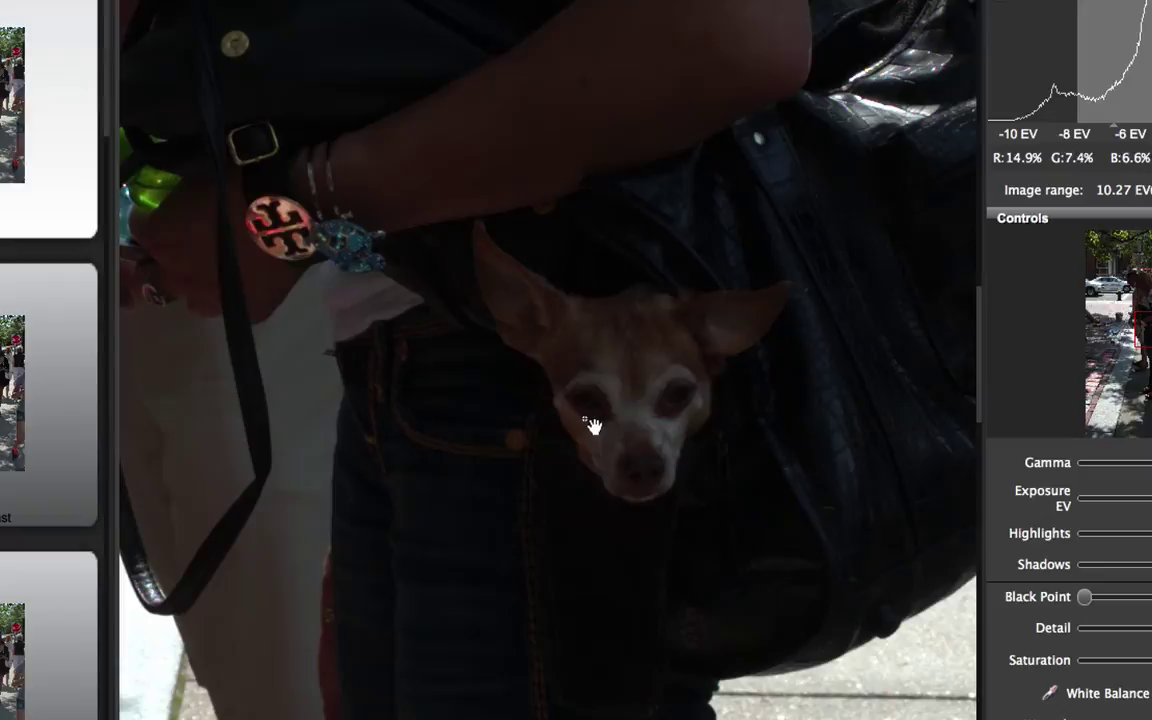
left_click(663, 419)
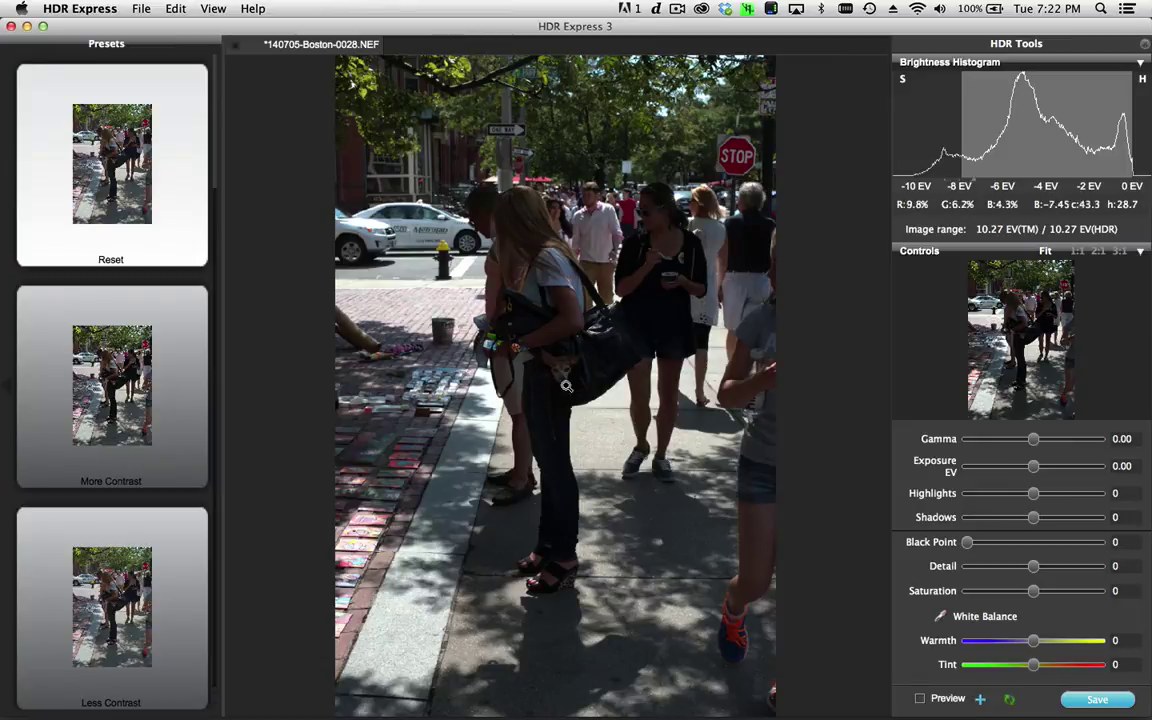
left_click(921, 699)
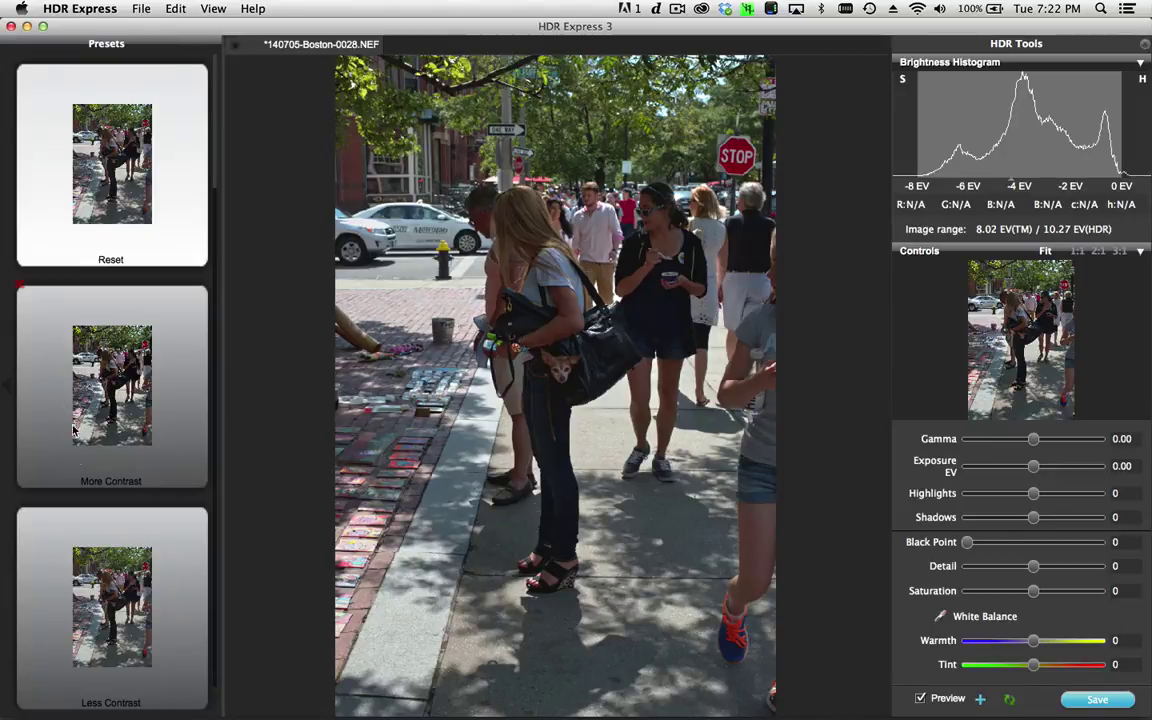
scroll(82, 476, "down", 1)
scroll(82, 476, "down", 5)
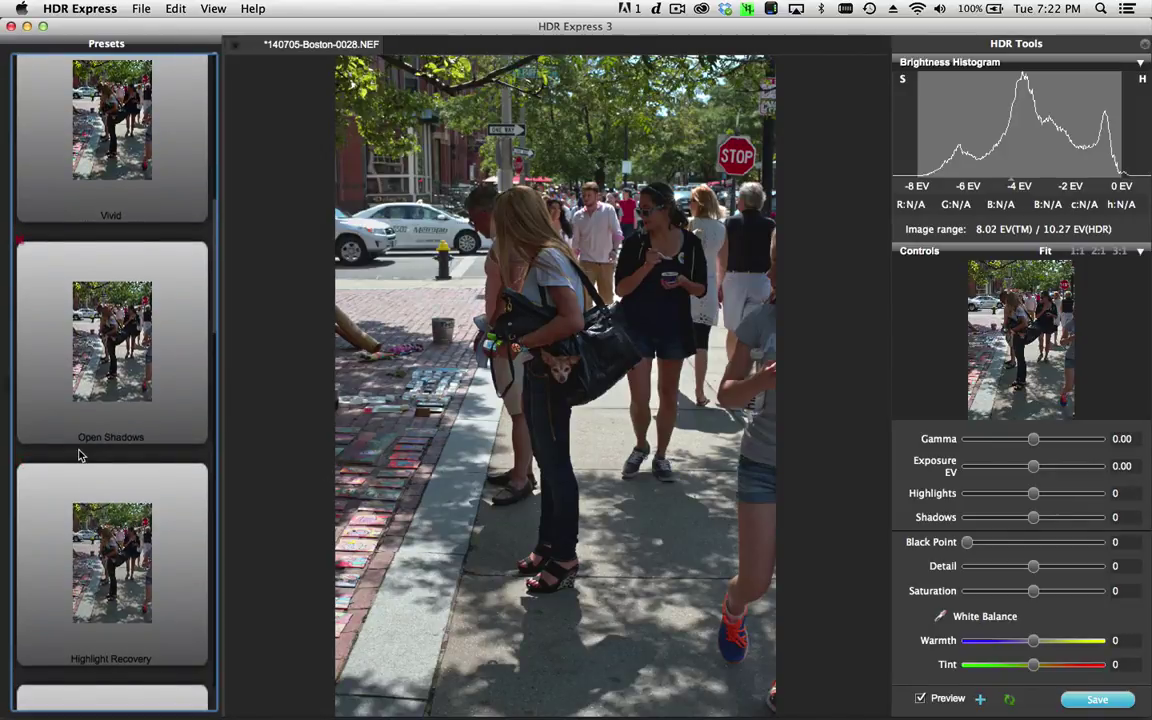
left_click(96, 545)
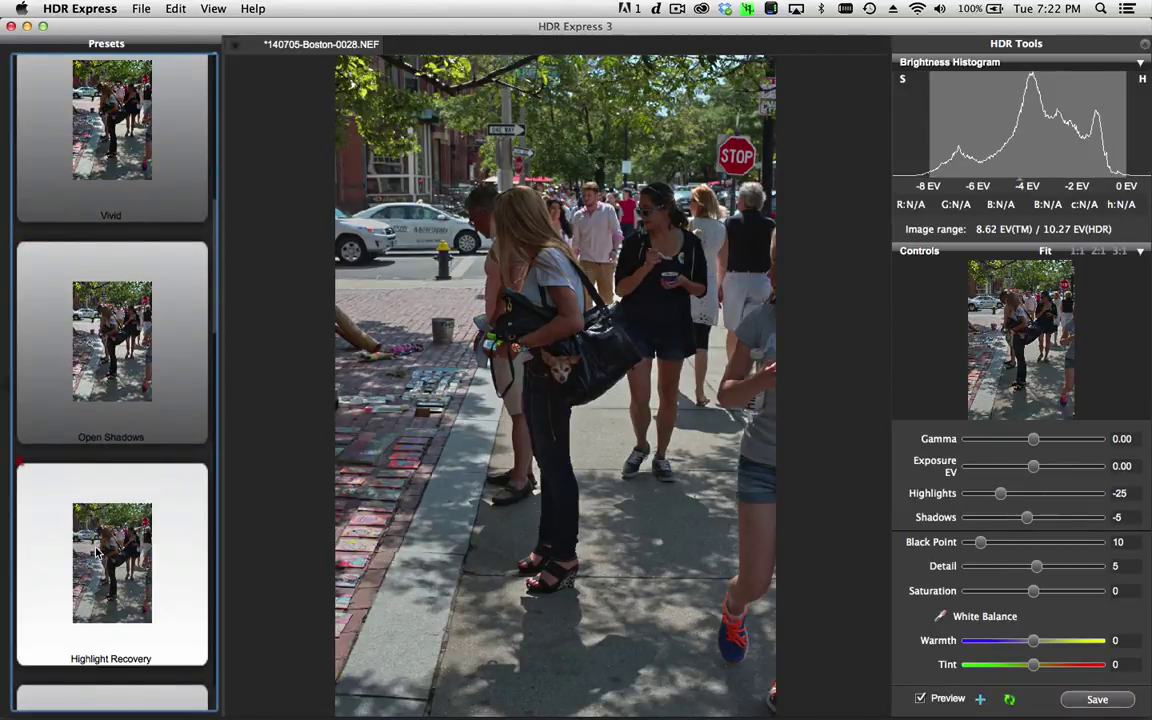
left_click(92, 295)
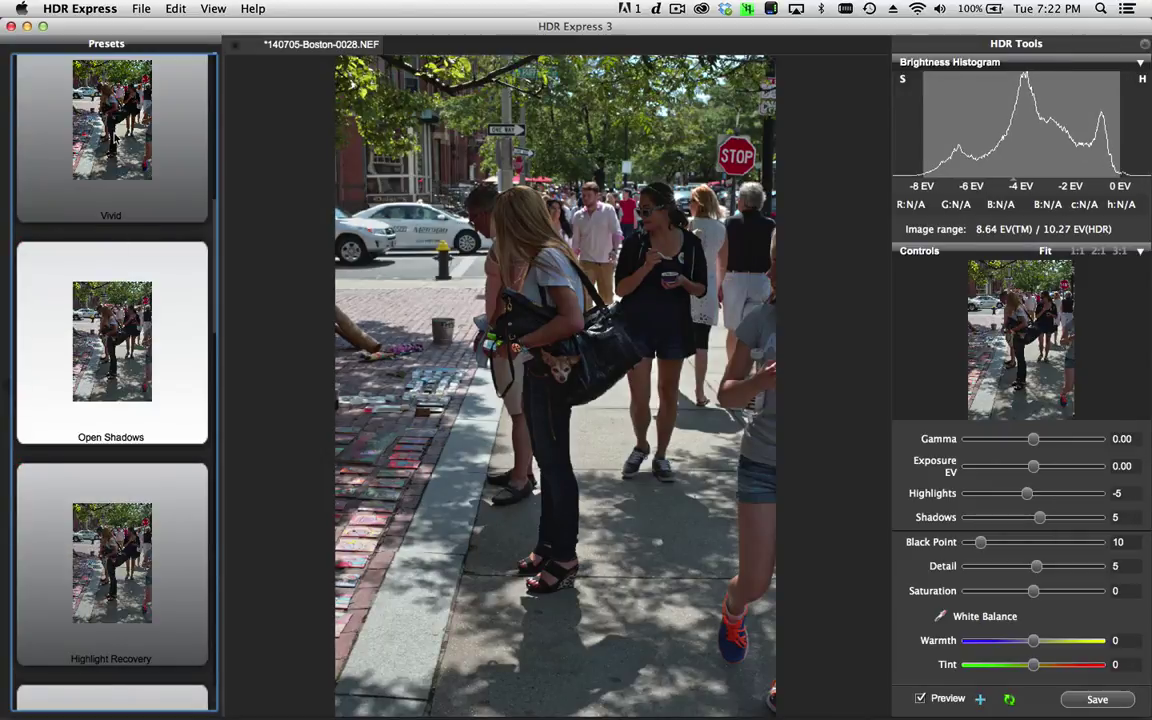
left_click(110, 125)
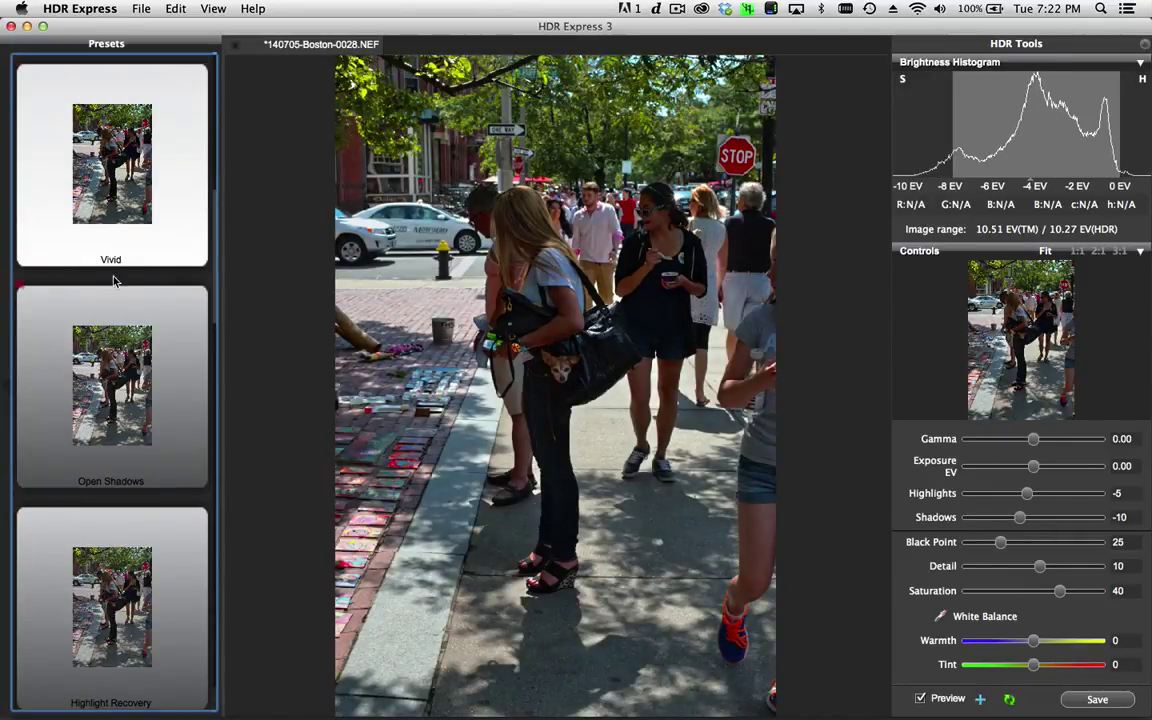
scroll(112, 370, "up", 3)
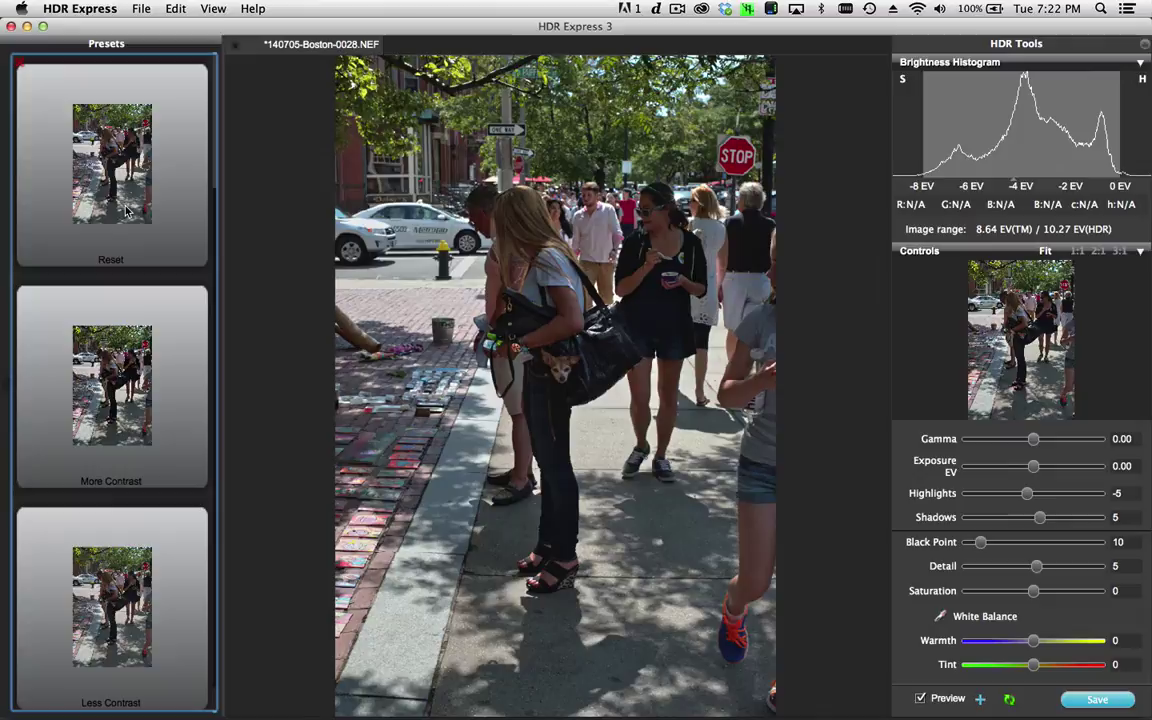
left_click(125, 210)
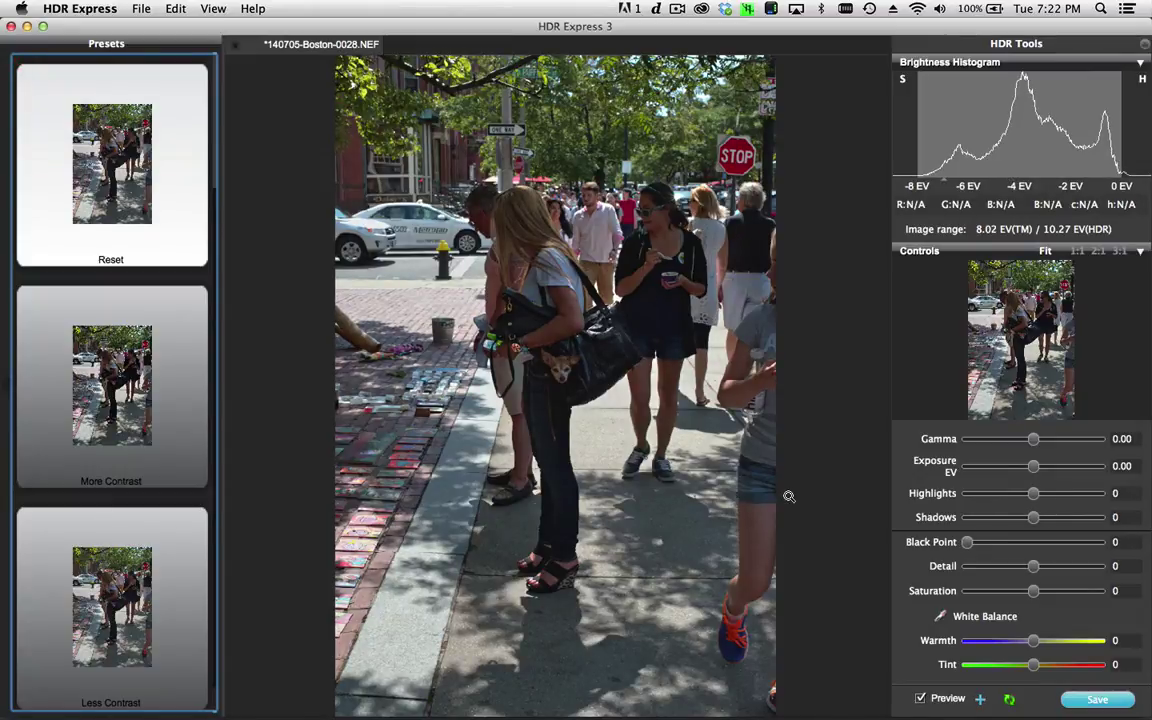
- Raise Gamma to 14.00, briefly check highlight clipping, then increase Detail to 18
left_click(1037, 442)
left_click_drag(1038, 443, 1057, 441)
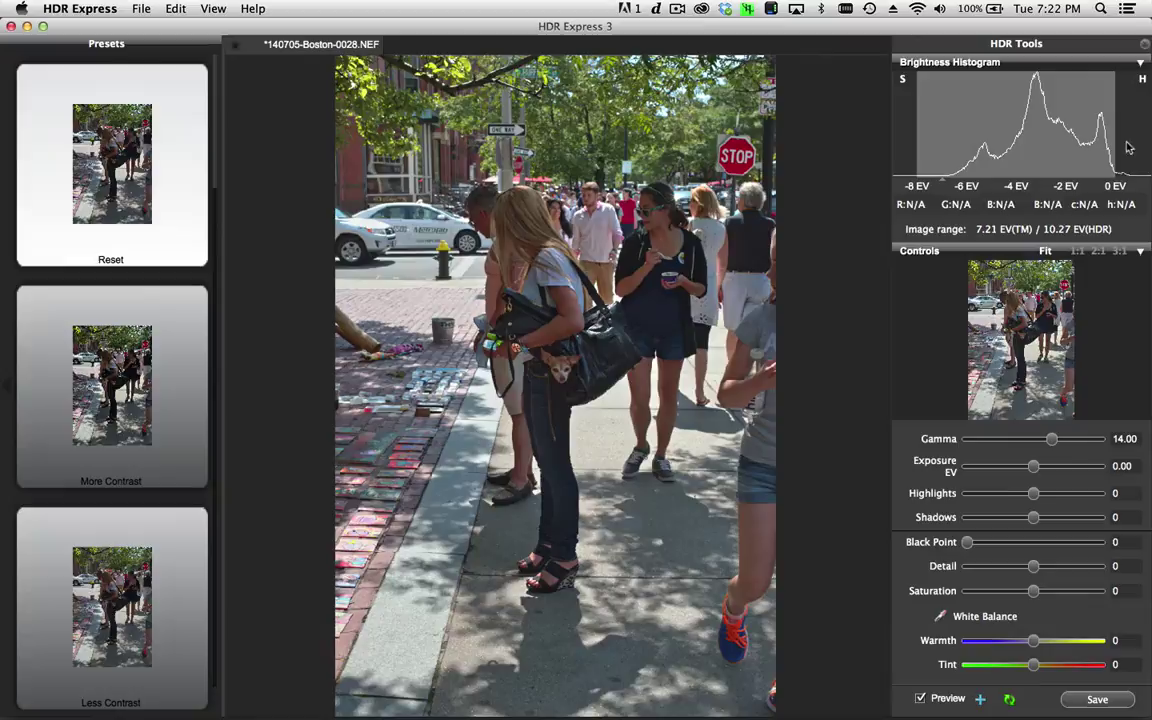
left_click(1142, 78)
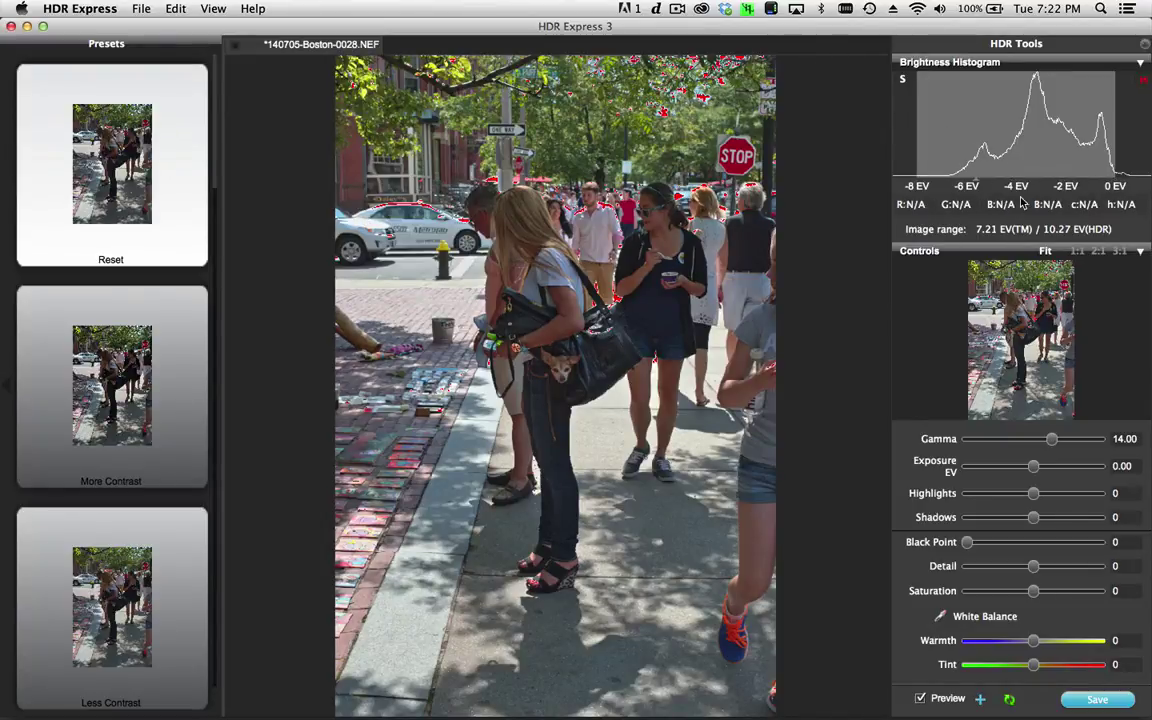
left_click(1145, 80)
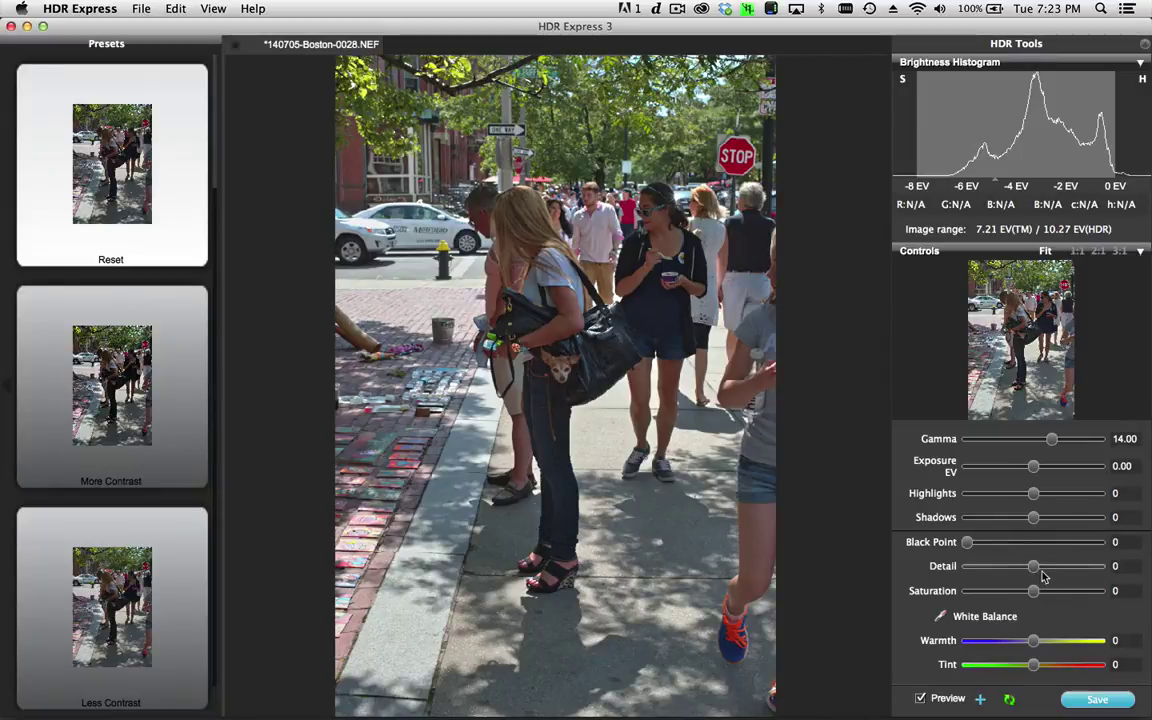
mouse_move(1044, 570)
left_mouse_down()
mouse_move(1055, 568)
mouse_move(1046, 571)
left_mouse_up()
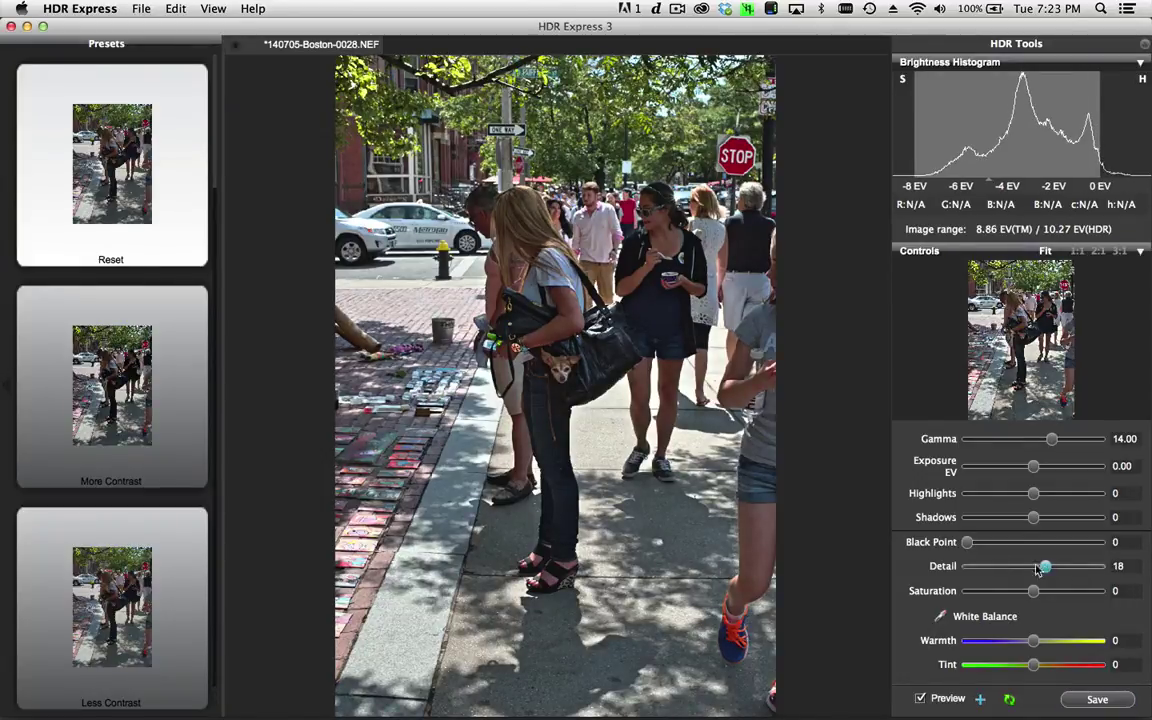
left_click(558, 376)
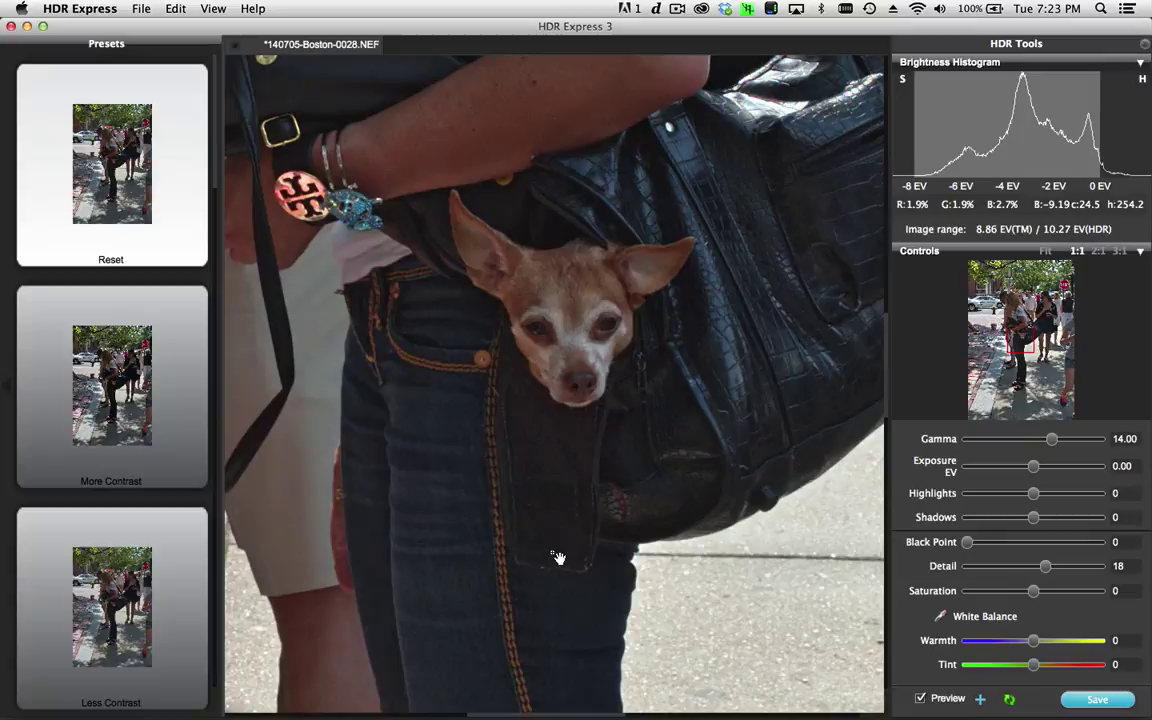
left_click(568, 477)
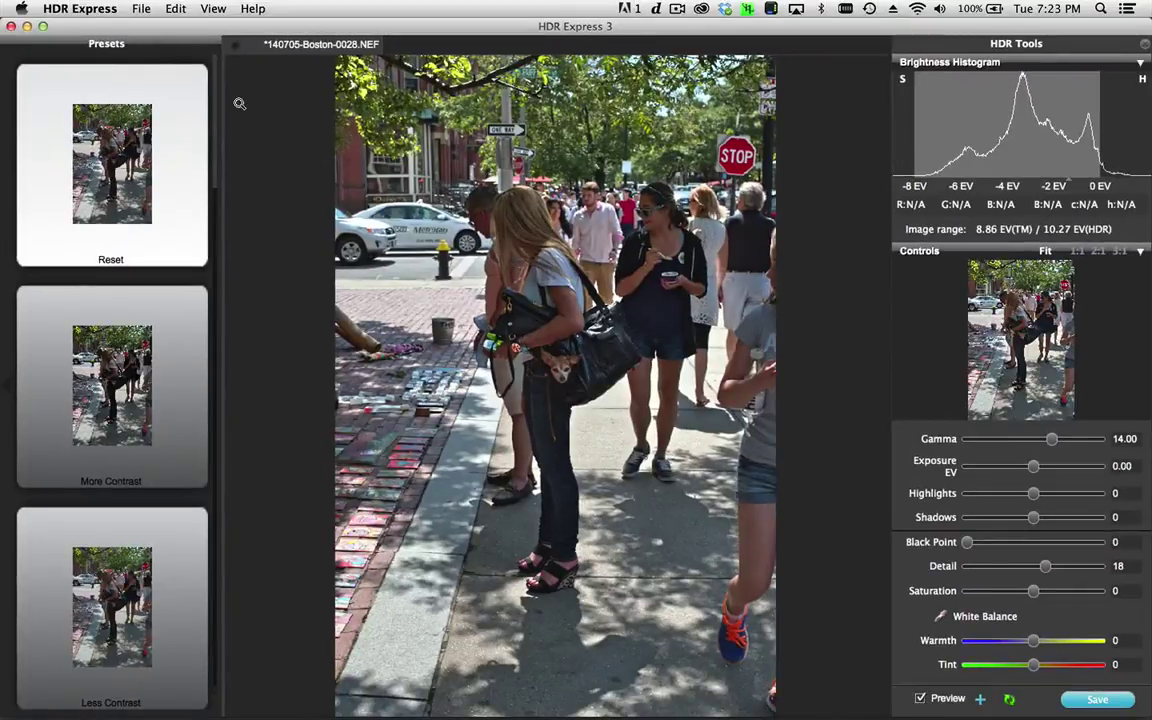
- Open 140702-Manhattan-0050.RAF from File > Open as a second image tab
left_click(130, 8)
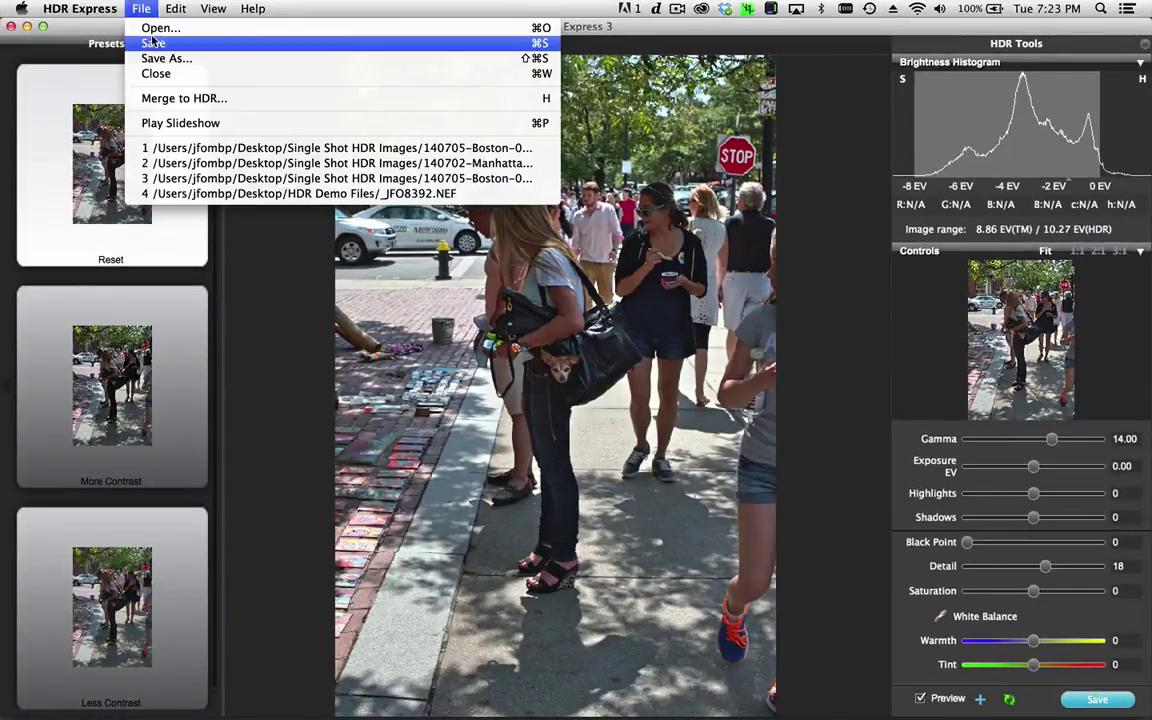
left_click(148, 28)
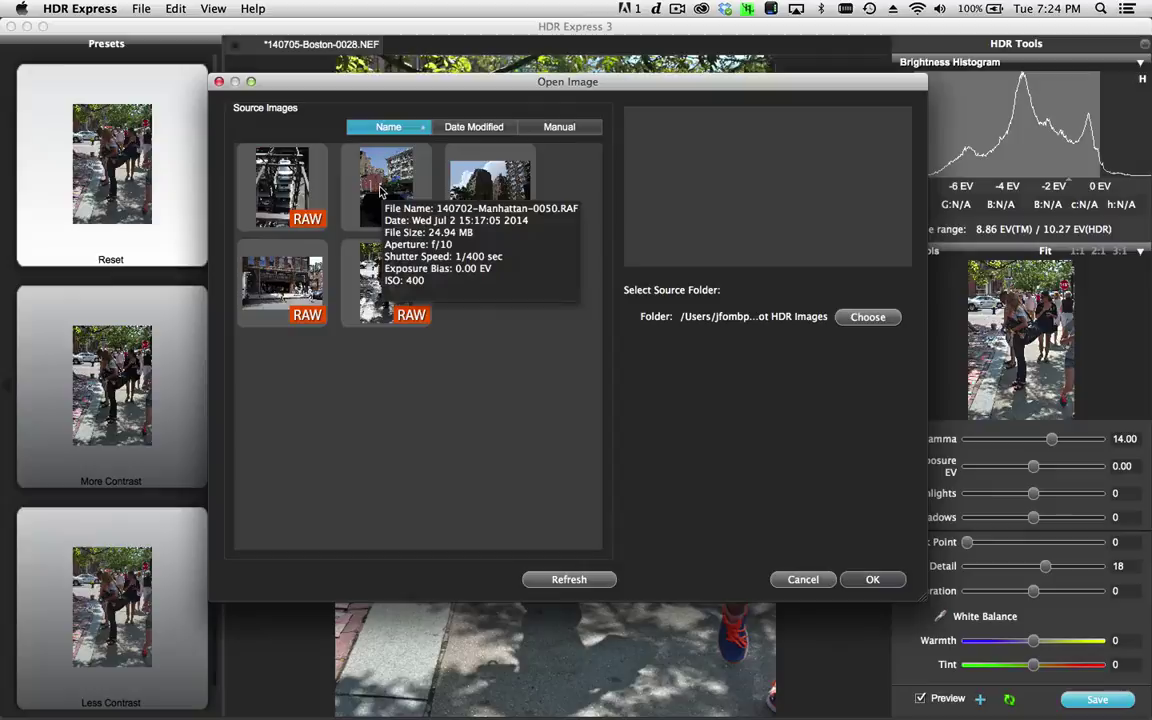
left_click(381, 185)
double_click(381, 185)
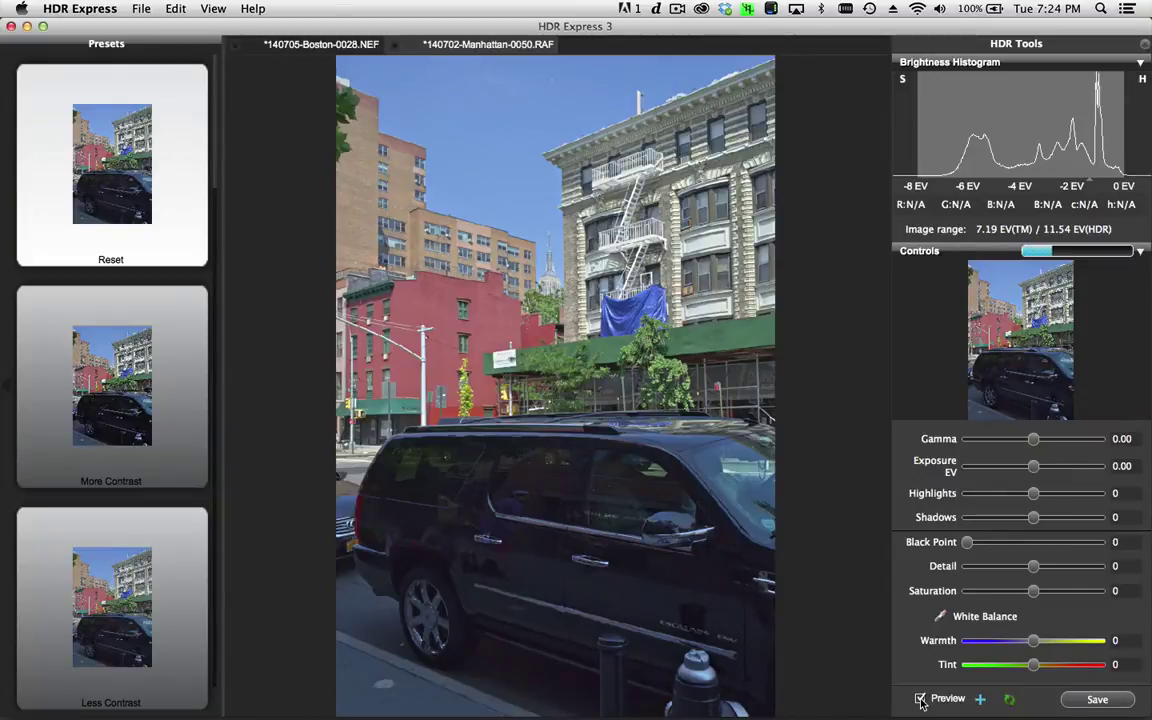
left_click(920, 699)
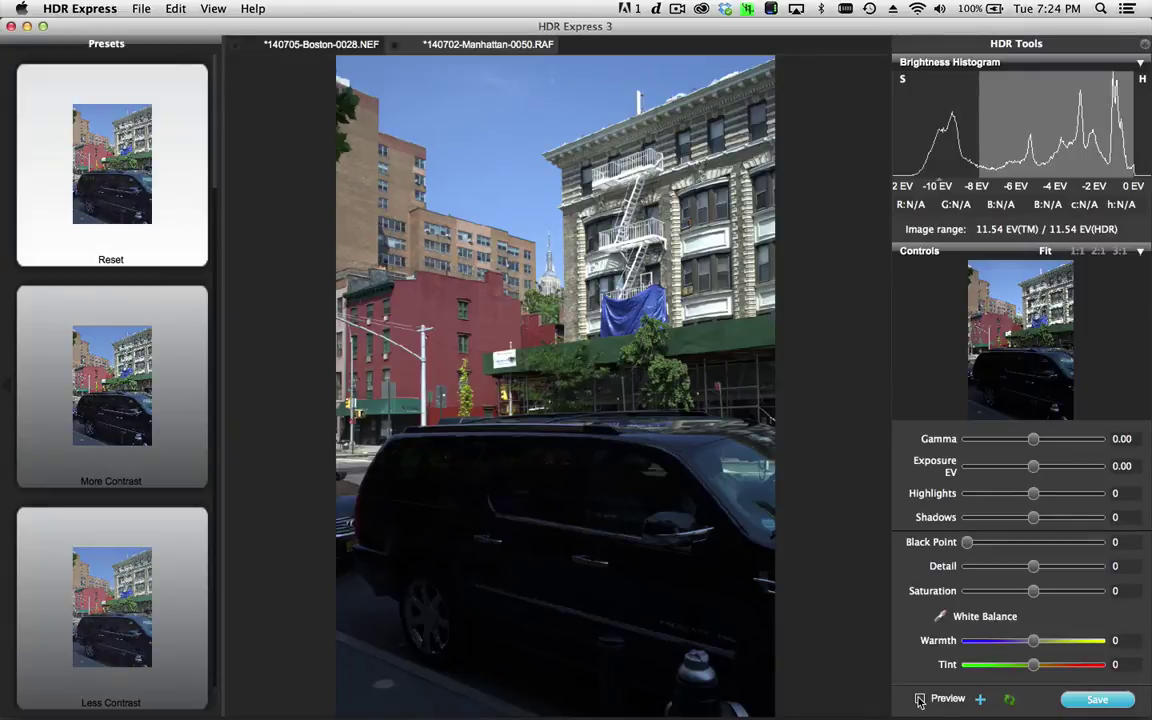
left_click(919, 700)
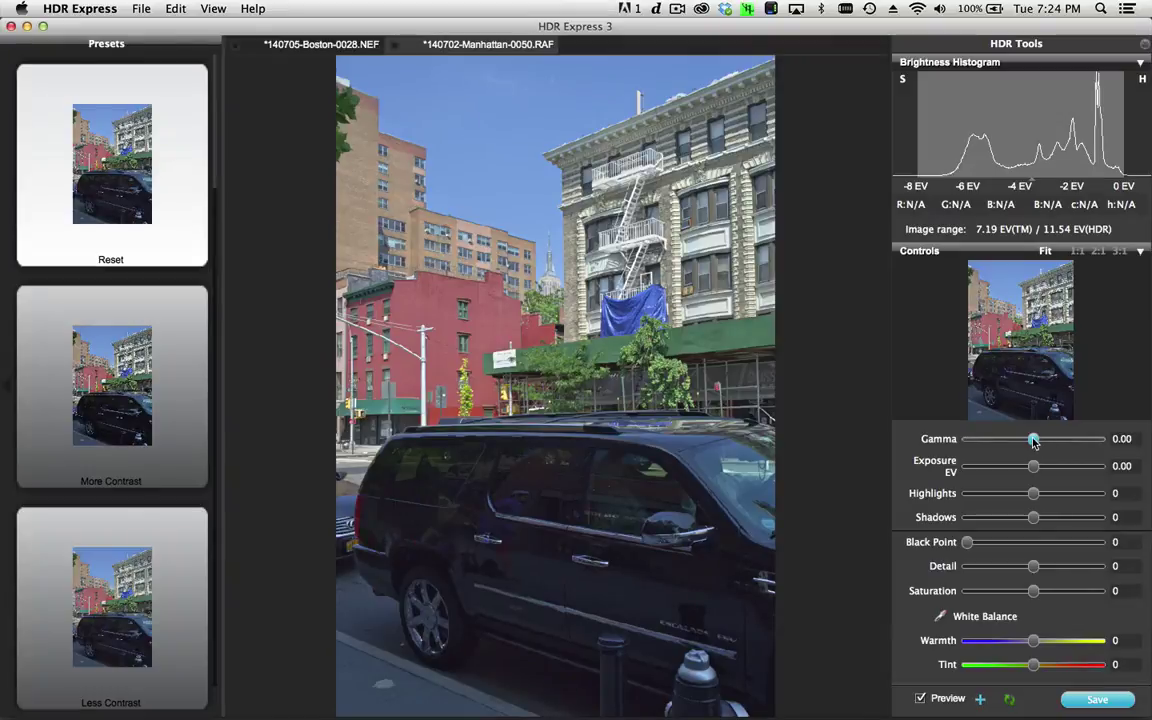
- Lower Gamma to -10.00, fine-tune Detail down to 11, and brighten Shadows to 18
left_click_drag(1033, 441, 1021, 445)
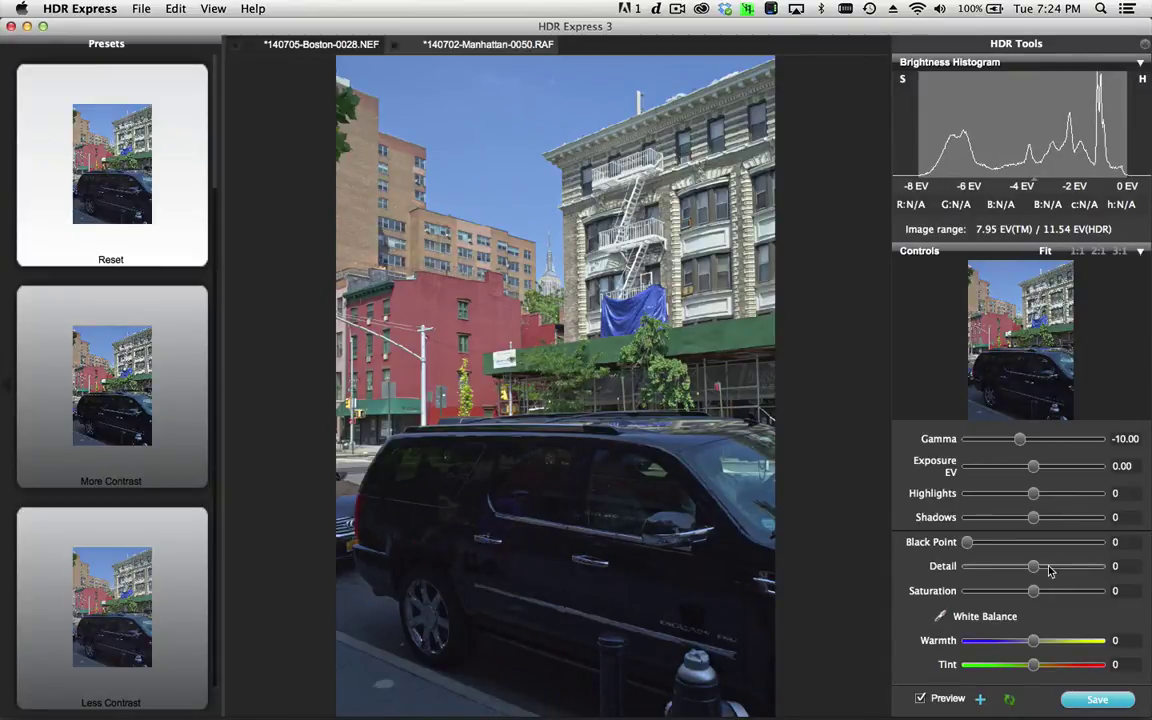
left_click_drag(1034, 567, 1043, 567)
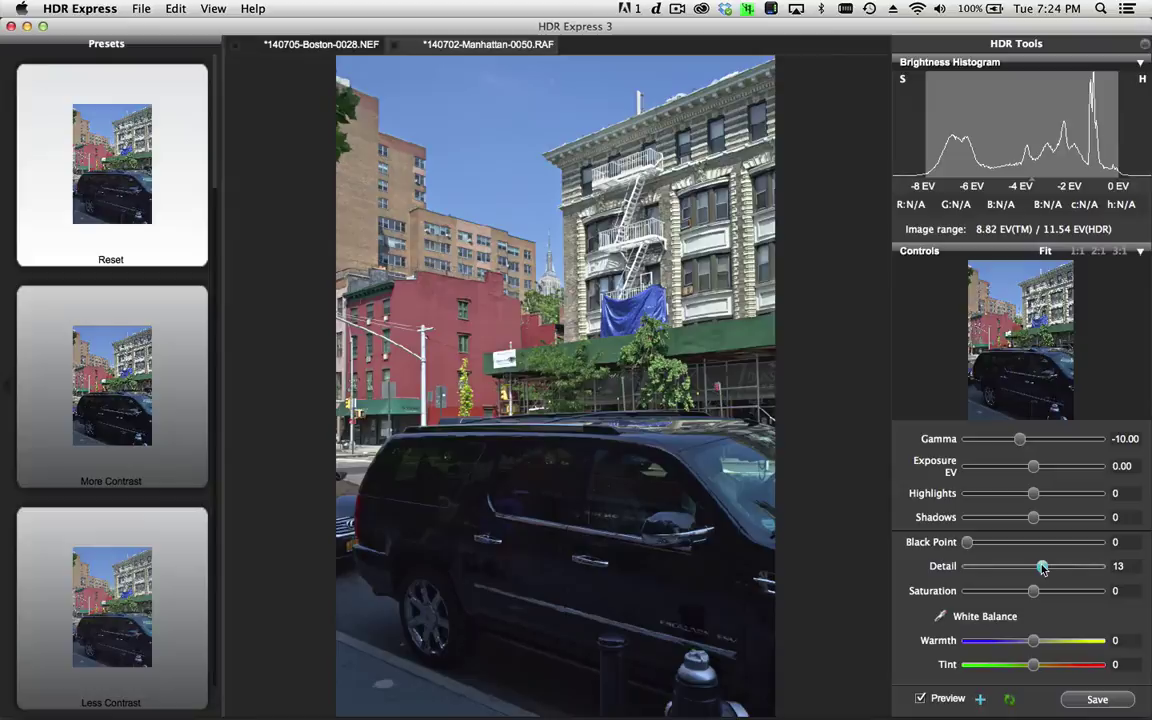
left_click_drag(1043, 567, 1041, 567)
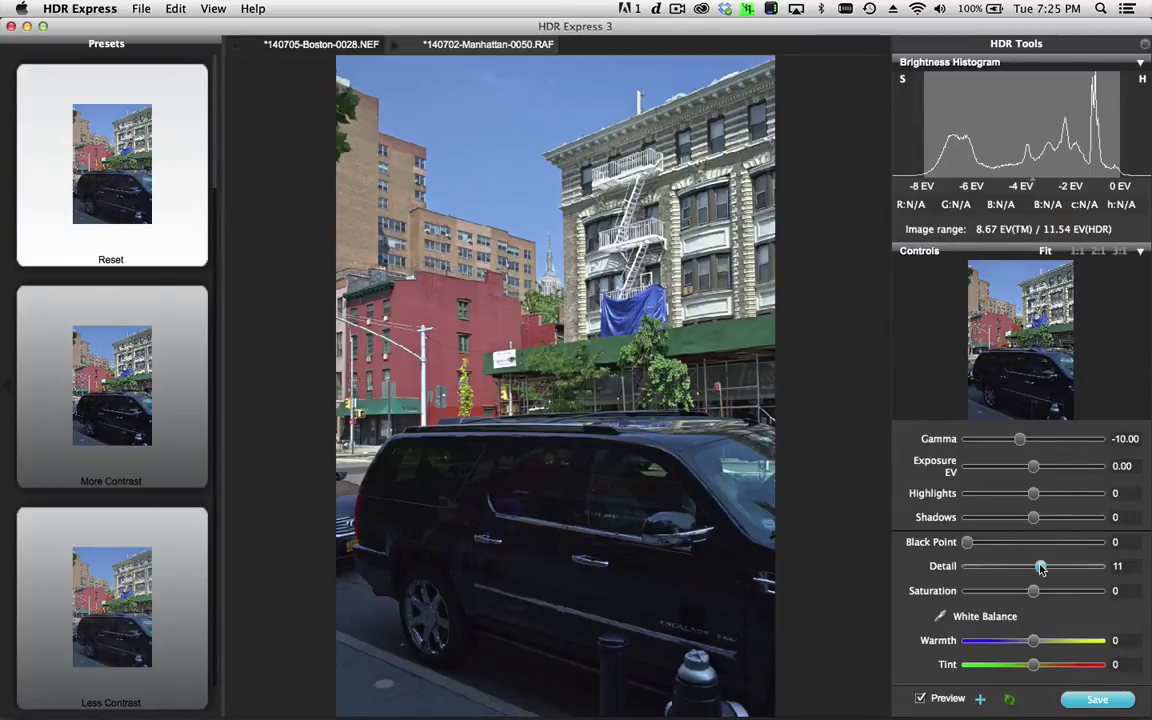
mouse_move(1041, 567)
left_mouse_down()
mouse_move(1014, 569)
mouse_move(1042, 571)
left_mouse_up()
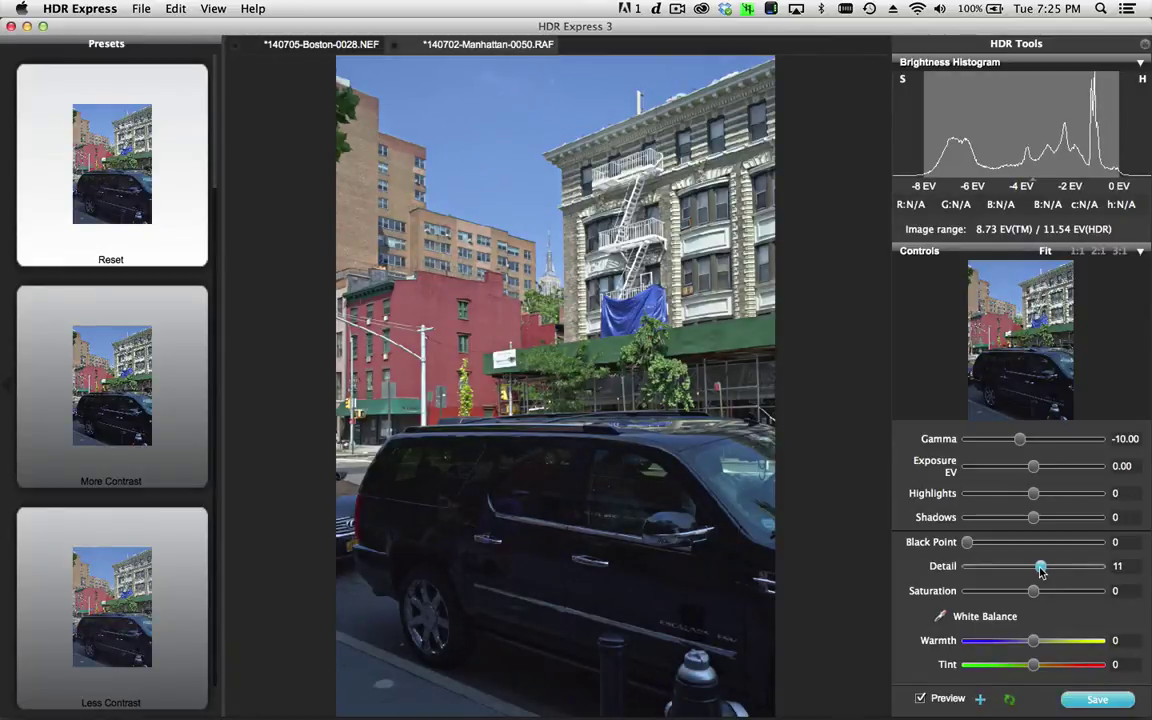
left_click_drag(1042, 571, 1040, 570)
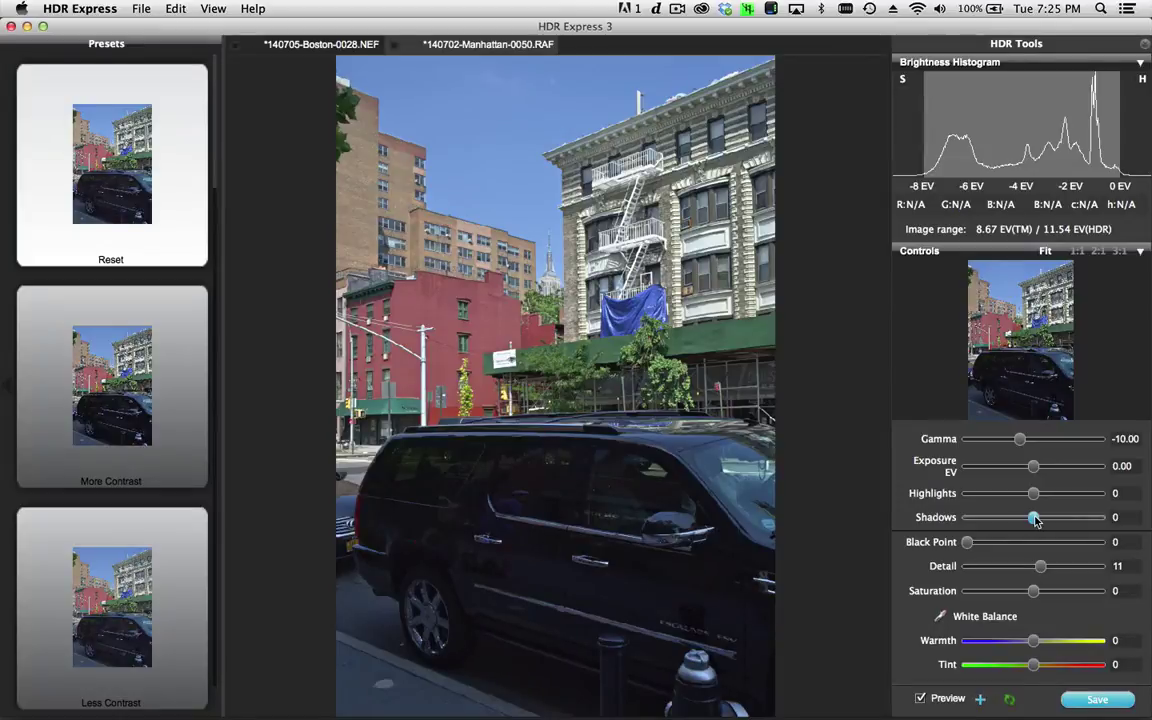
left_click_drag(1035, 519, 1057, 520)
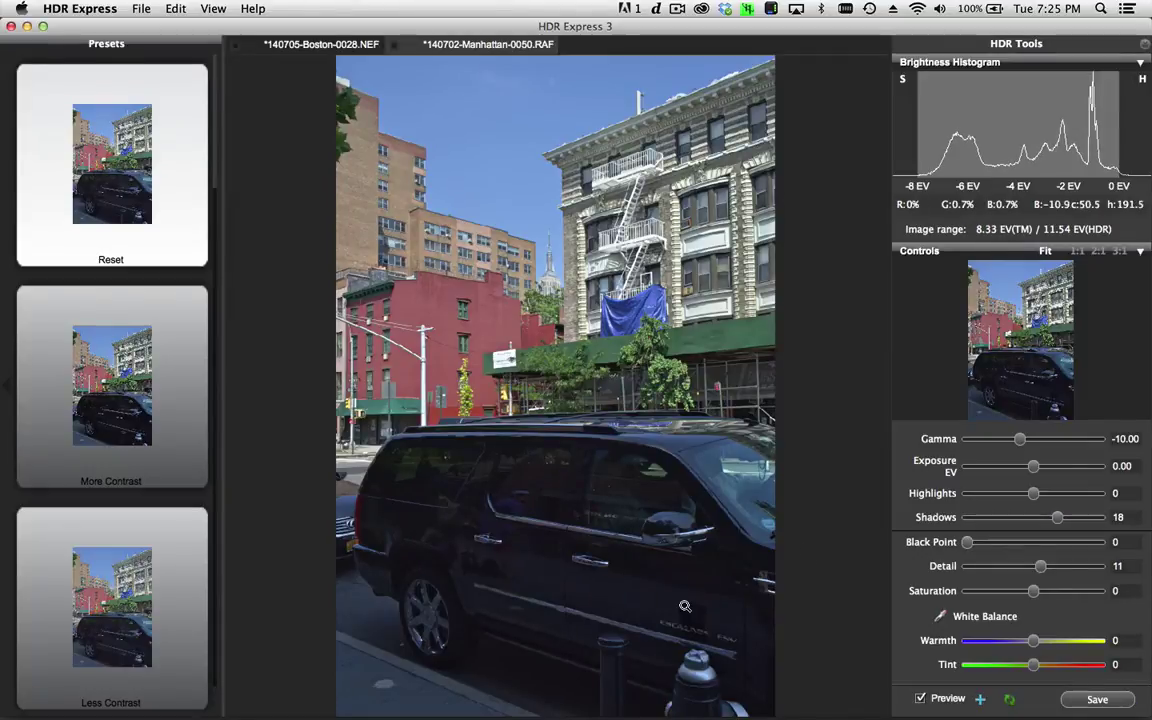
left_click(577, 591)
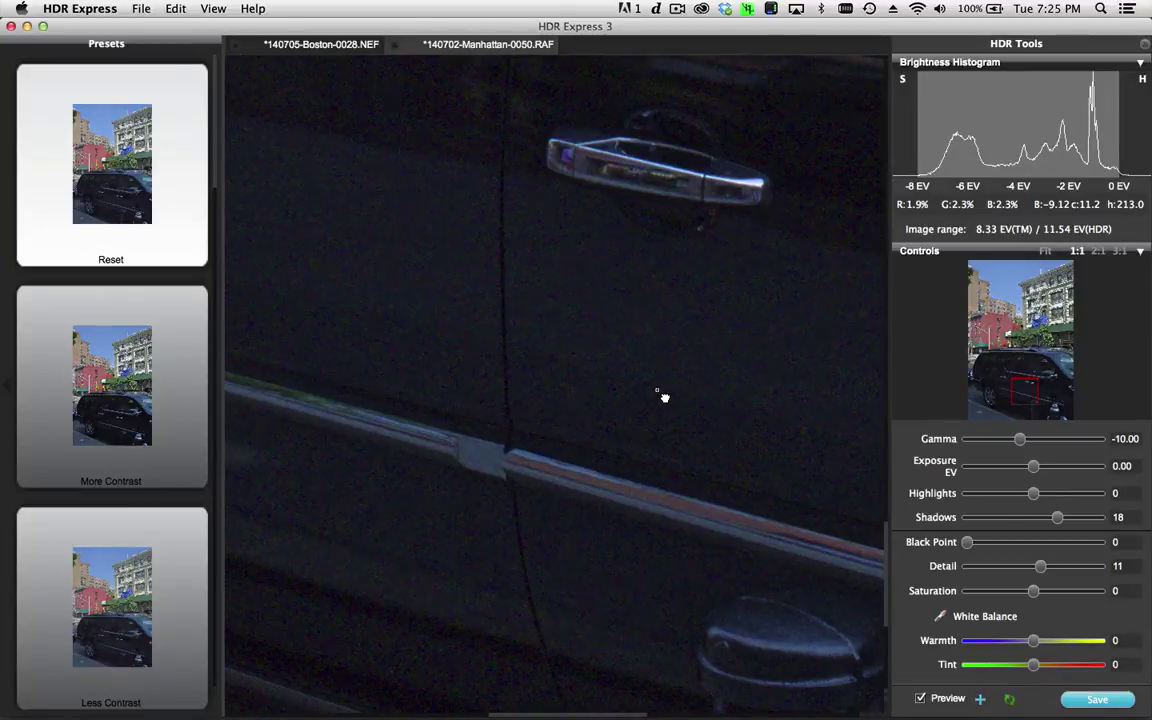
left_click(664, 397)
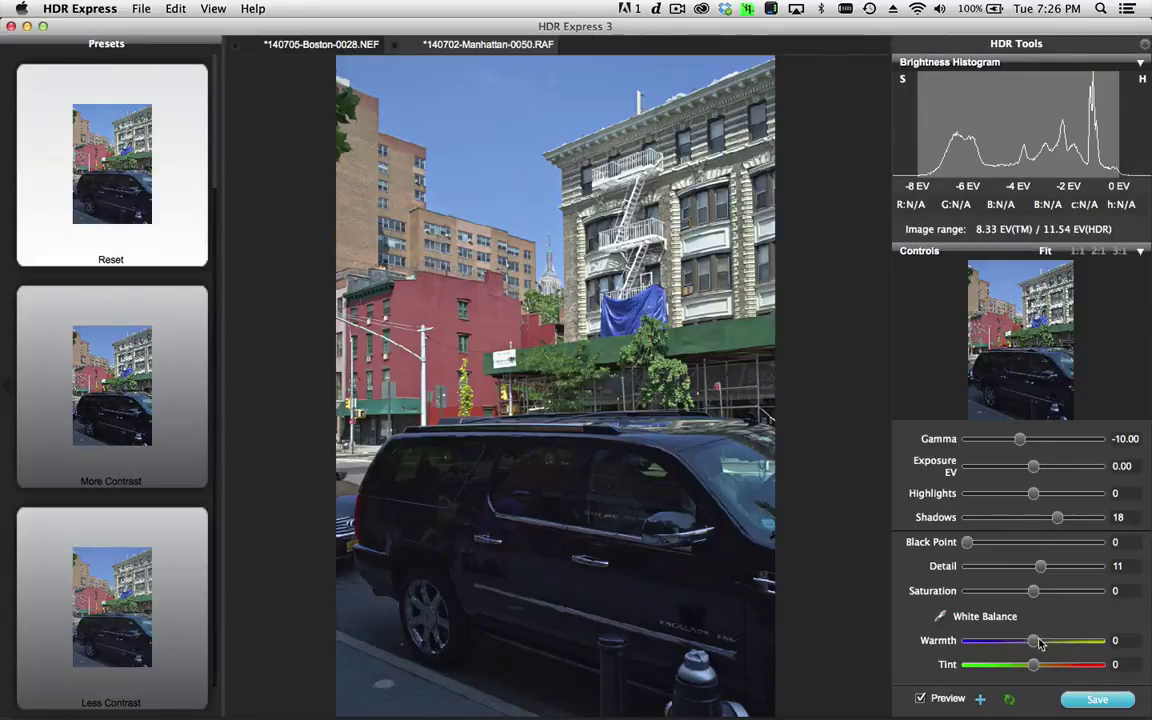
- Compare against the untone-mapped preview, set Saturation to 8, and bring up the TIFF save dialog
left_click(921, 699)
left_click(921, 699)
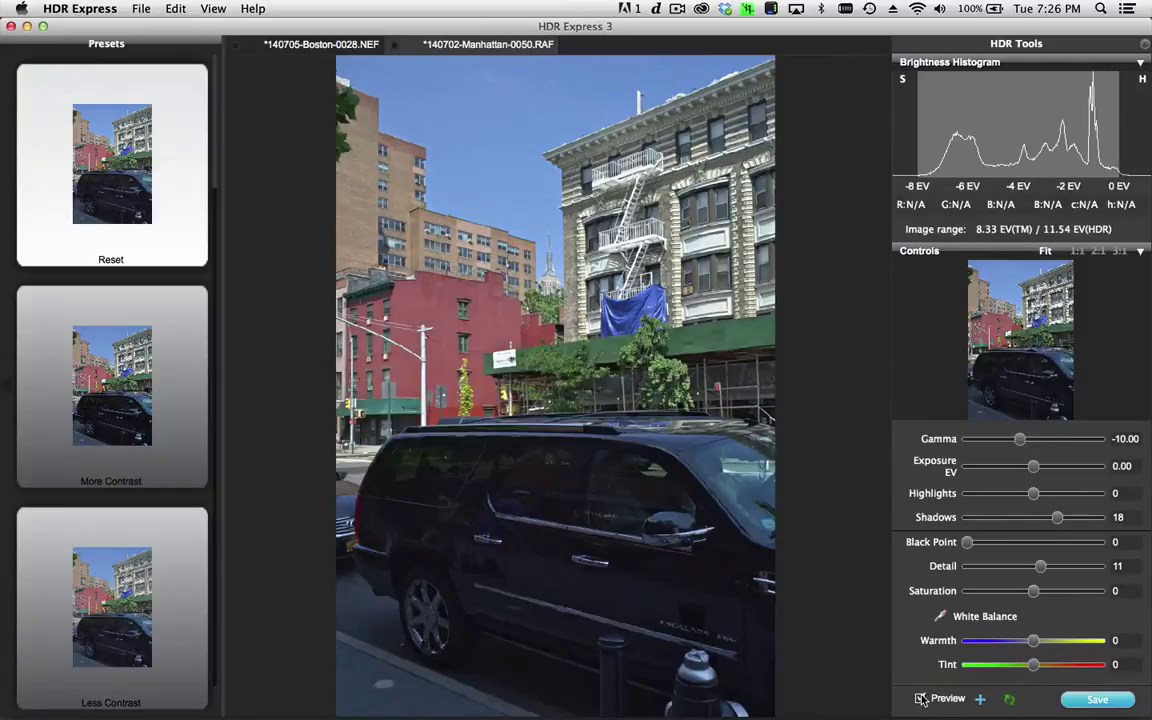
left_click(1045, 593)
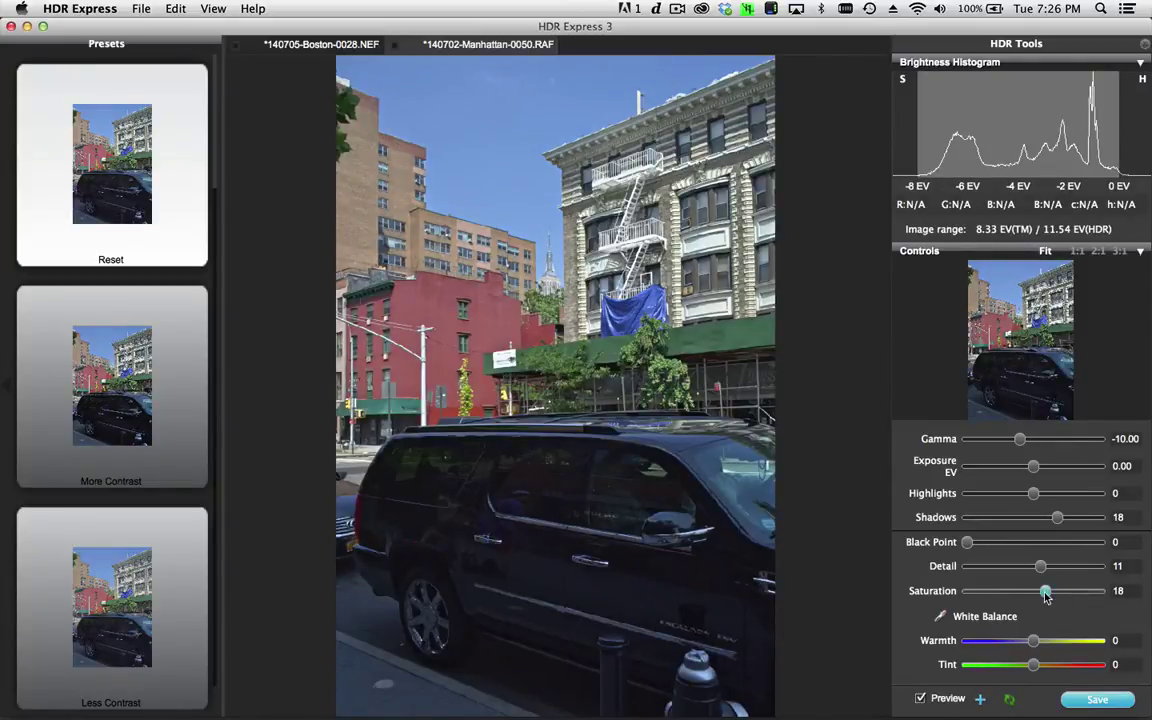
left_click_drag(1045, 593, 1040, 595)
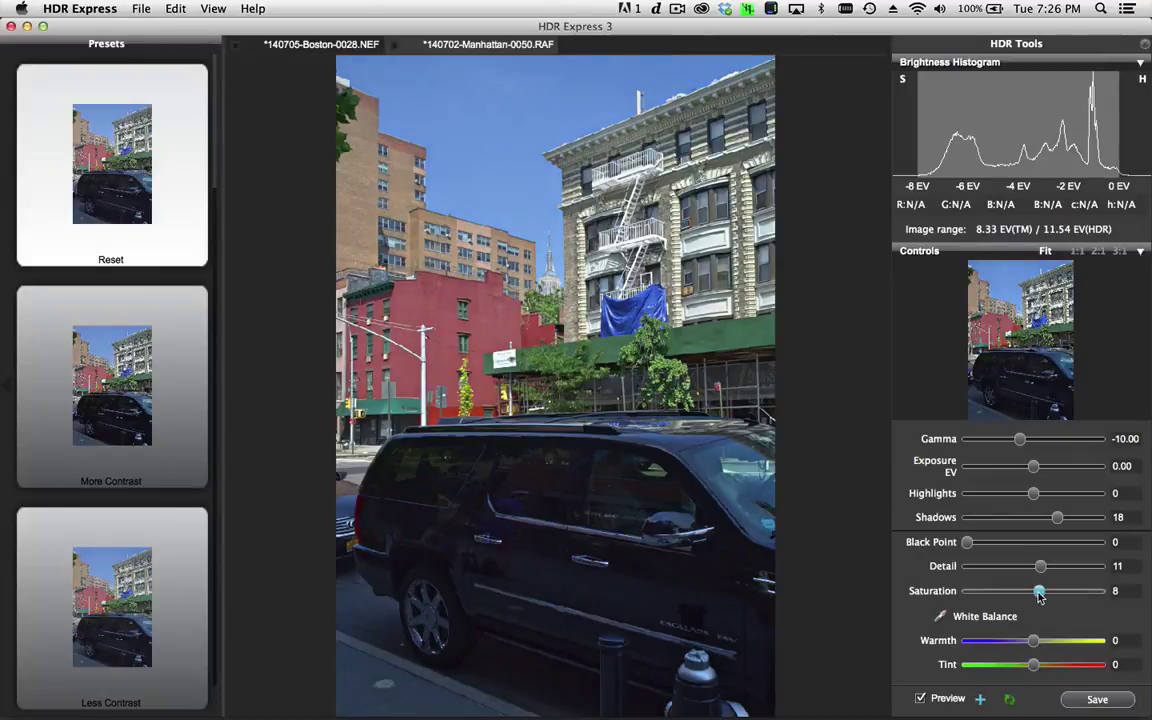
left_click(1100, 700)
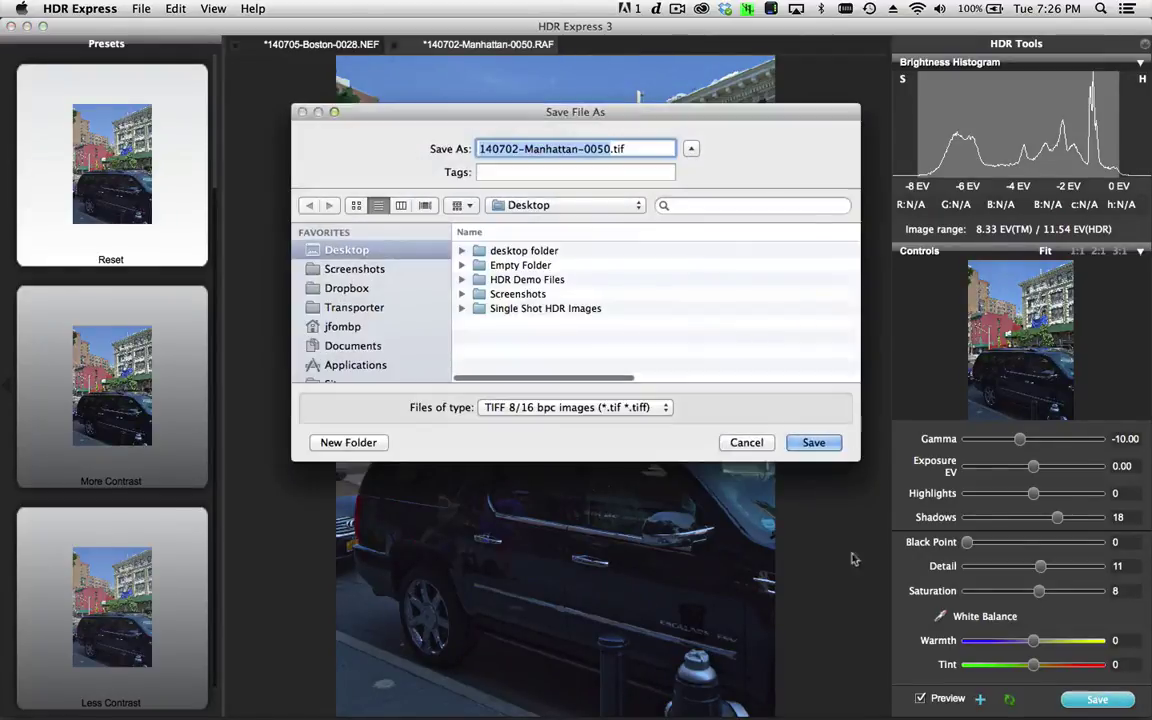
- Confirm saving 140702-Manhattan-0050.tif as TIFF 8/16 bpc to the Desktop
left_click(813, 443)
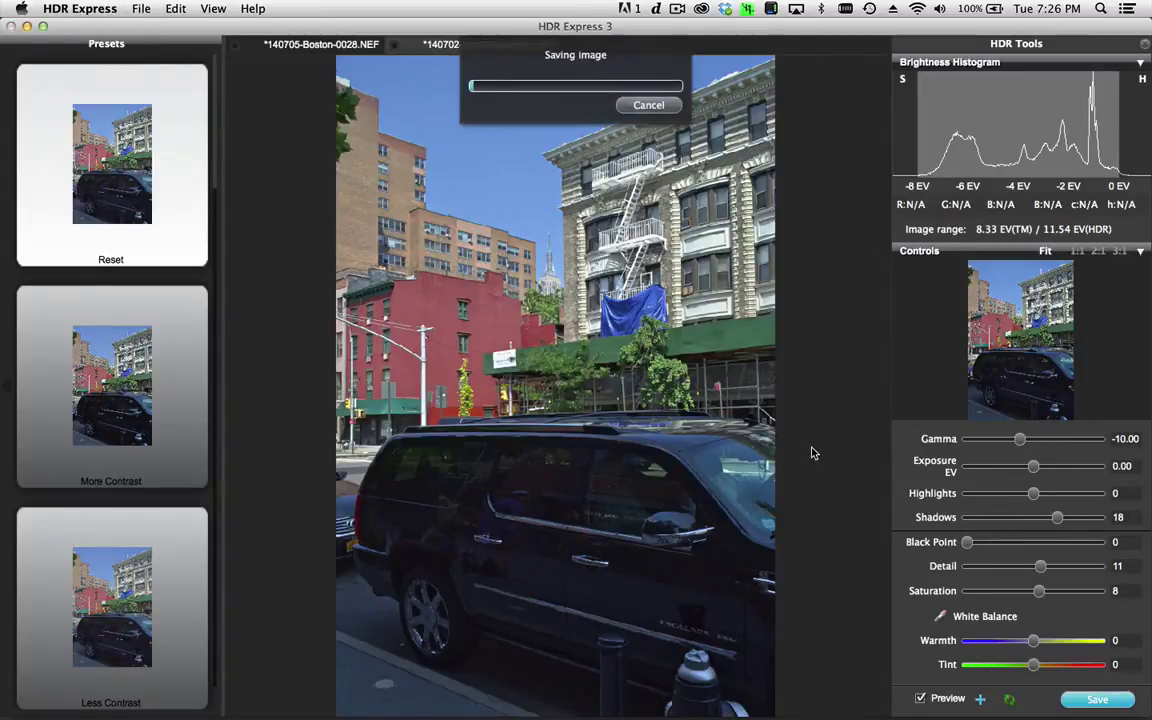